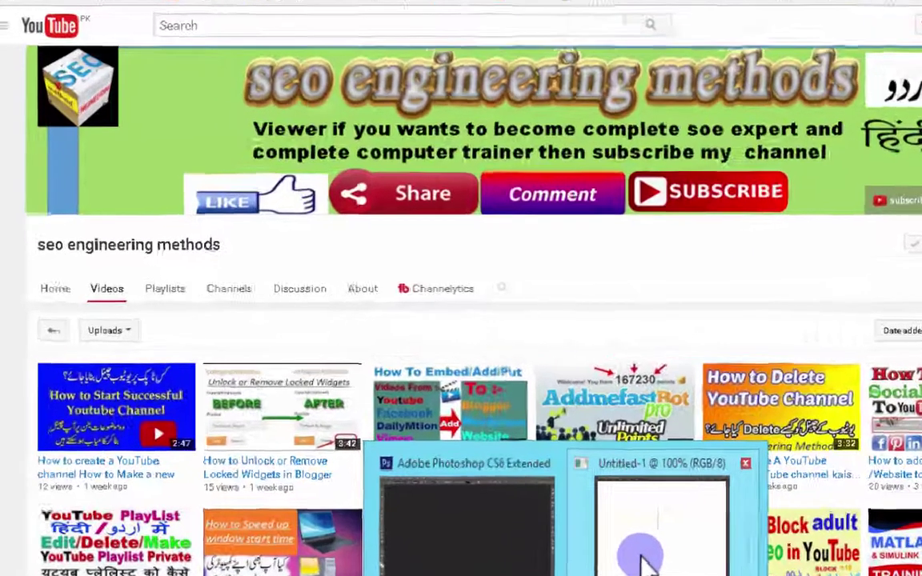
Bring the blank Untitled-1 Photoshop canvas to the front in place of YouTube.
{"action": "left_click", "coordinate": [565, 534]}
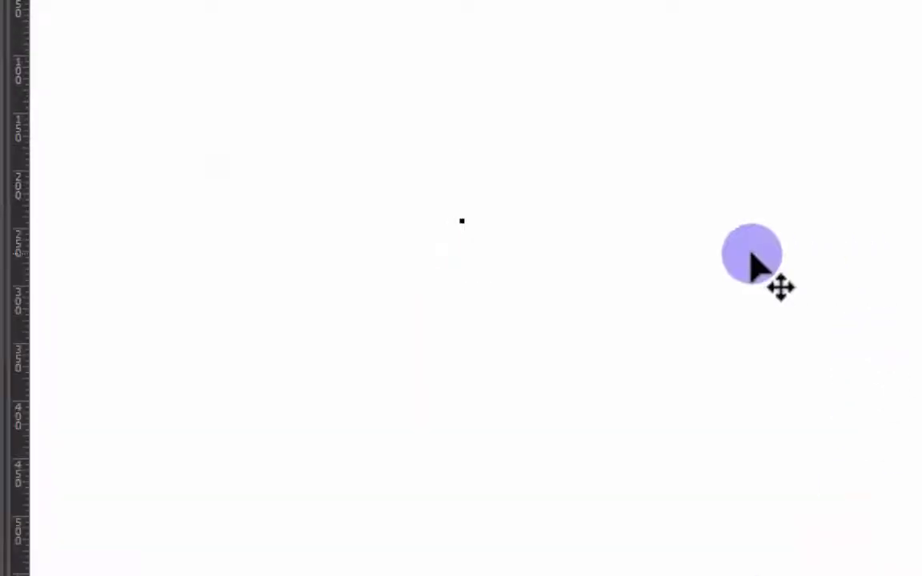
Type 'kya' and 'hal' on the canvas, accepting each Urdu transliteration.
{"action": "type", "text": "kya"}
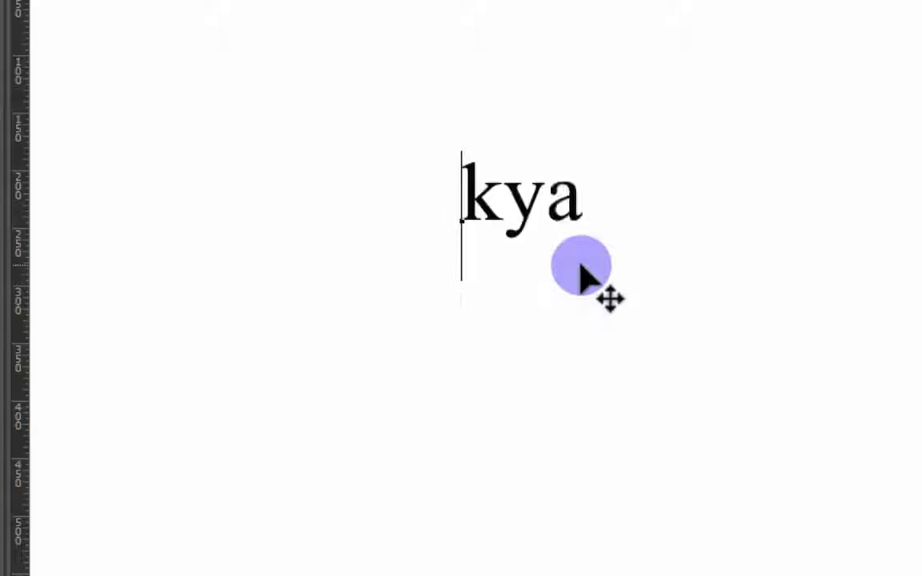
{"action": "key", "text": "space"}
{"action": "type", "text": "hal"}
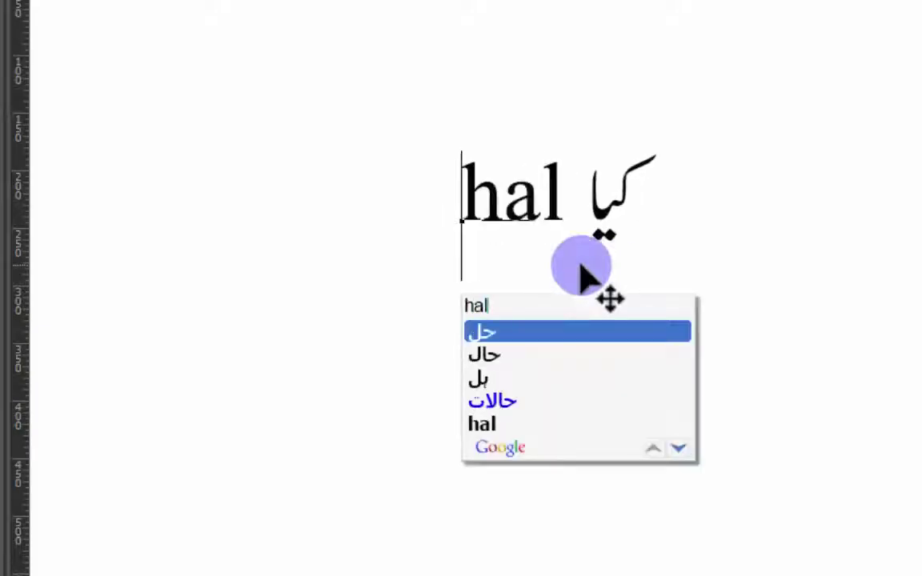
{"action": "key", "text": "space"}
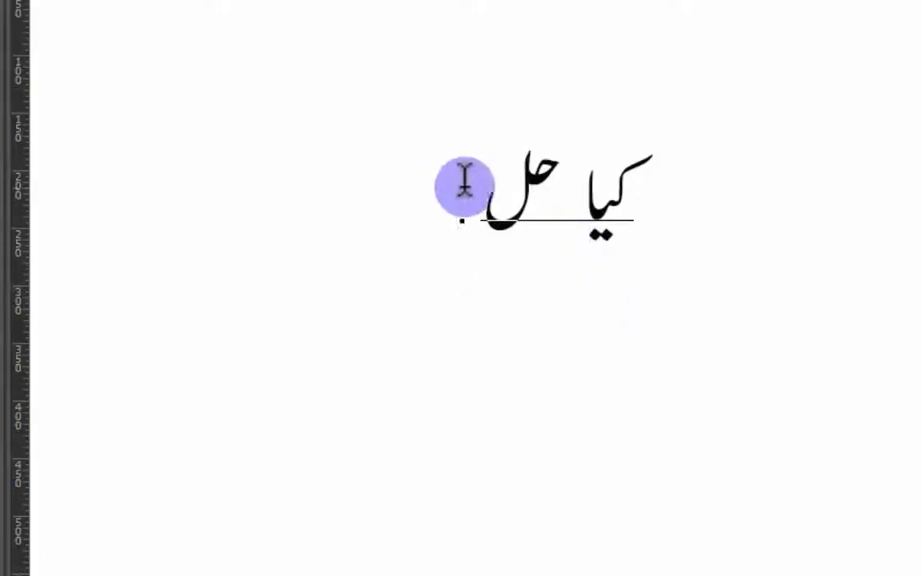
Select all the Urdu text typed so far and delete it.
{"action": "left_click_drag", "start_coordinate": [465, 185], "coordinate": [683, 185]}
{"action": "left_click", "coordinate": [448, 199]}
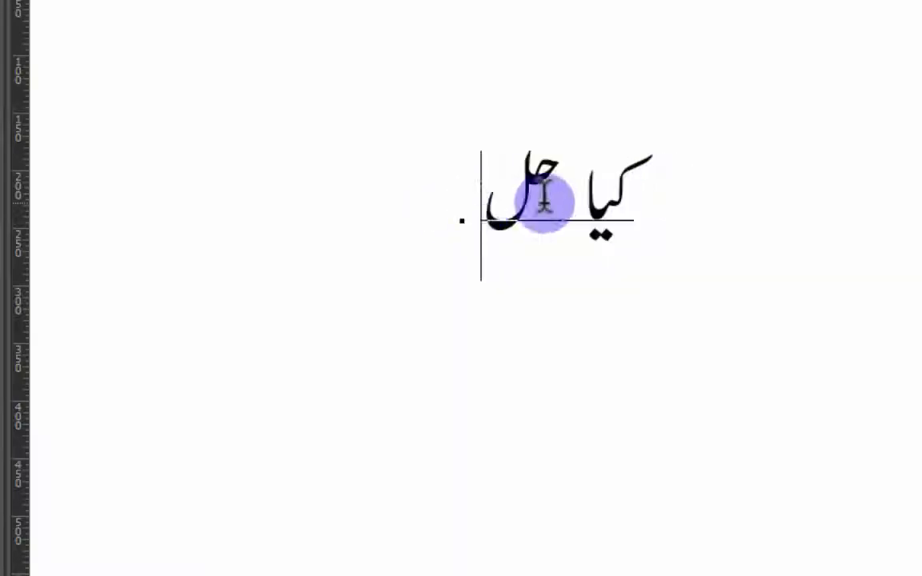
{"action": "left_click_drag", "start_coordinate": [543, 205], "coordinate": [685, 199]}
{"action": "left_click", "coordinate": [558, 192]}
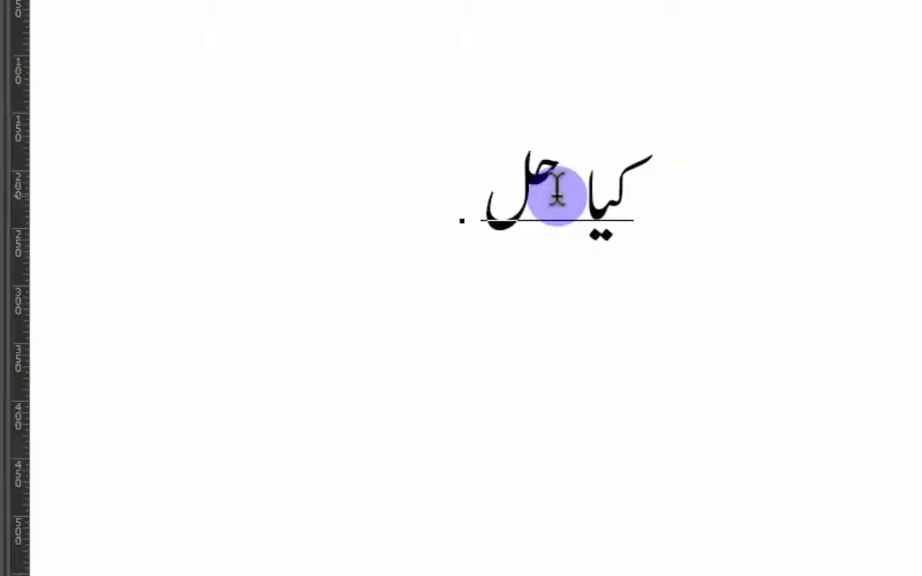
{"action": "key", "text": "ctrl+a"}
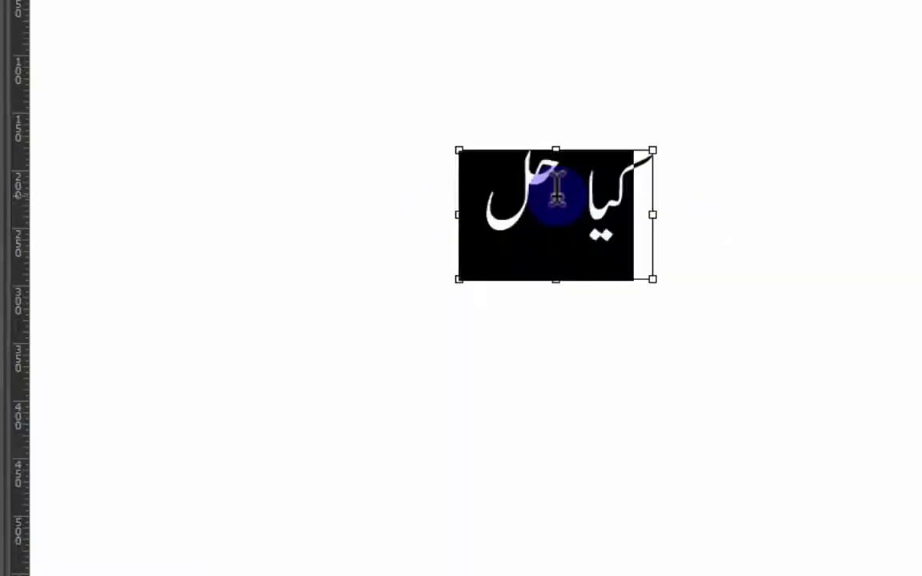
{"action": "key", "text": "BackSpace"}
Type the line 'kya kya hal he ?' in Urdu and commit it.
{"action": "type", "text": "kya "}
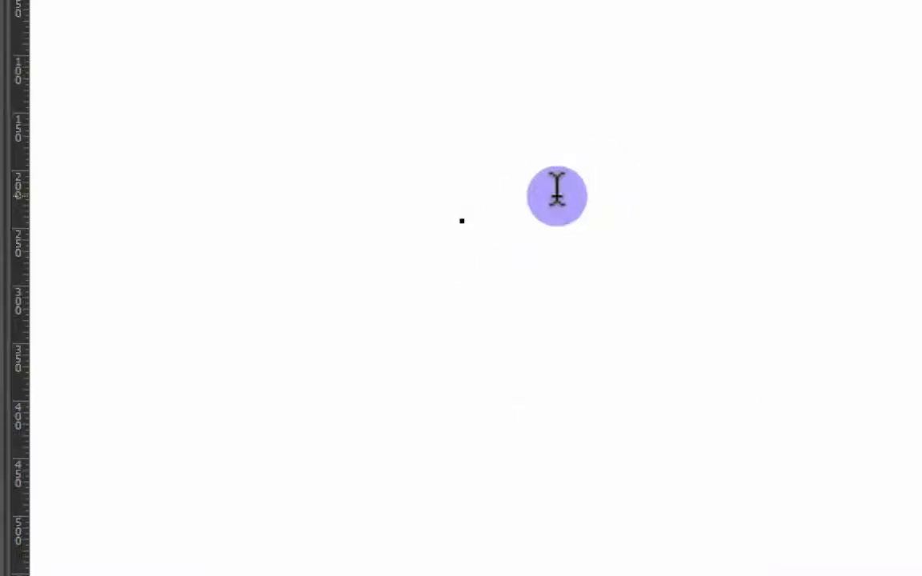
{"action": "type", "text": "kya "}
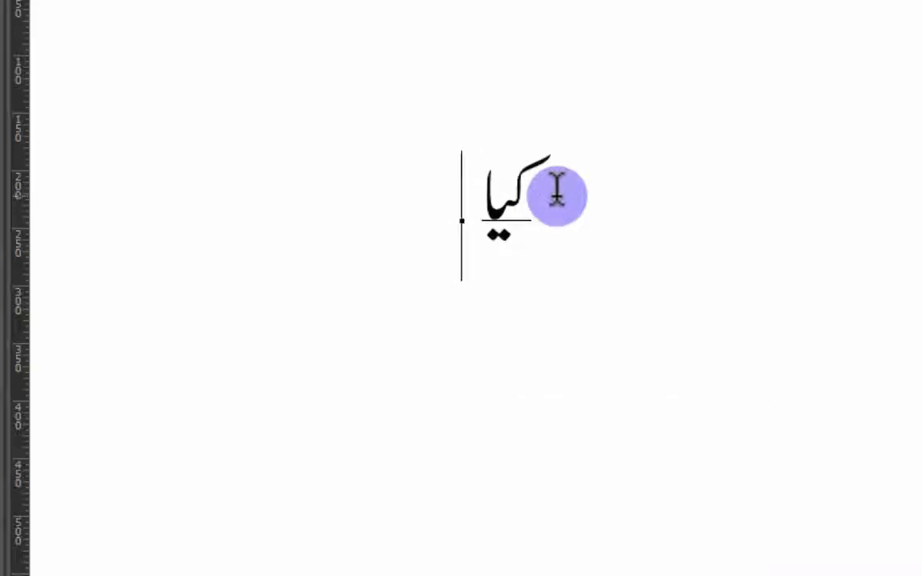
{"action": "type", "text": "hal"}
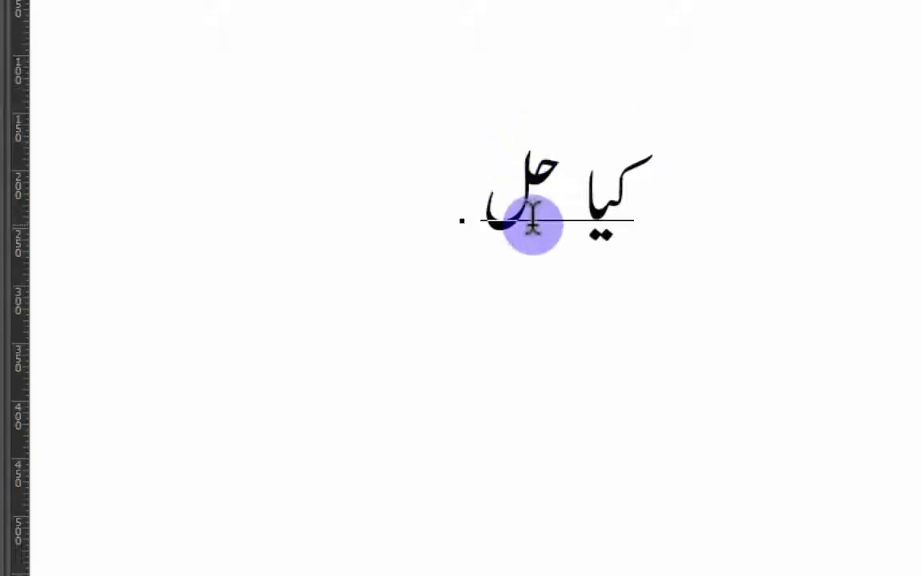
{"action": "type", "text": " he "}
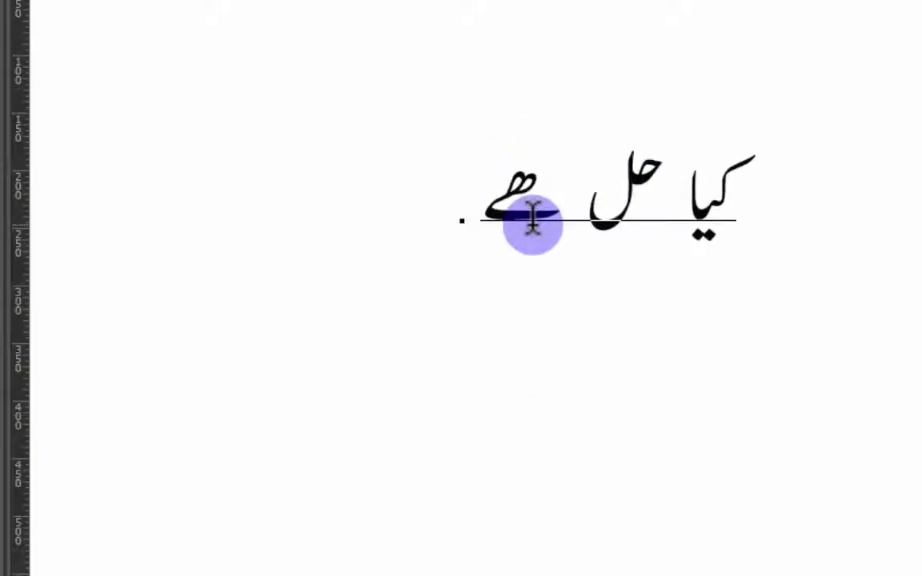
{"action": "type", "text": "?"}
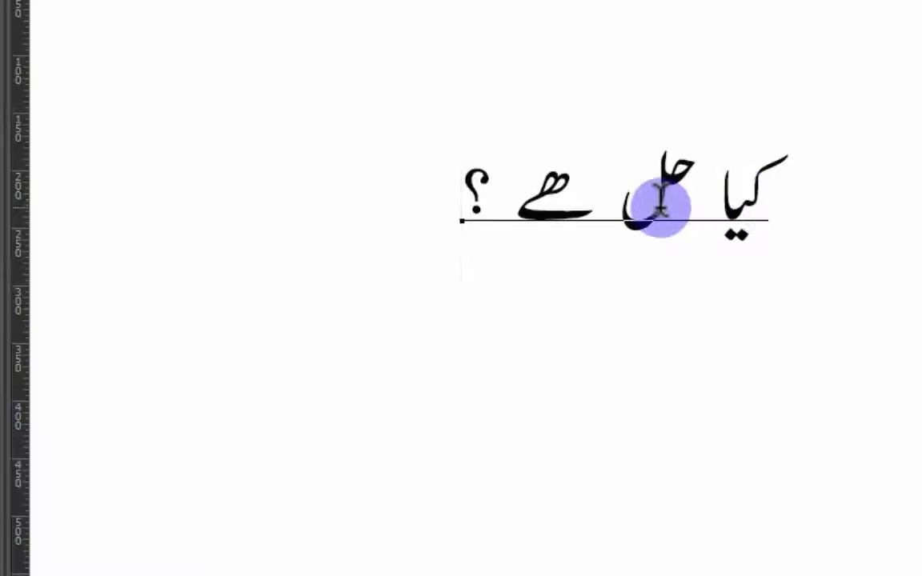
{"action": "key", "text": "ctrl+t"}
{"action": "key", "text": "ctrl+a"}
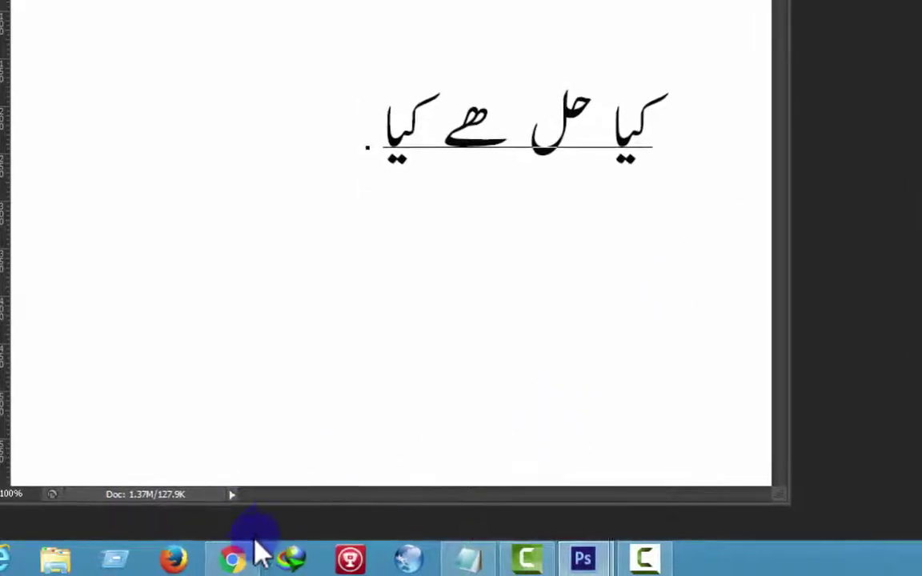
Search Google in Chrome for 'input tools'.
{"action": "left_click", "coordinate": [255, 540]}
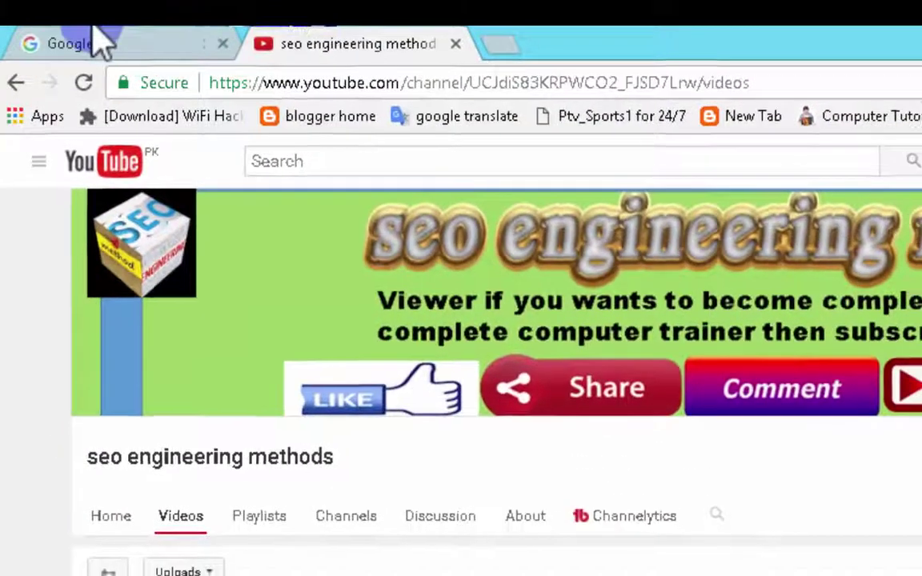
{"action": "left_click", "coordinate": [95, 34]}
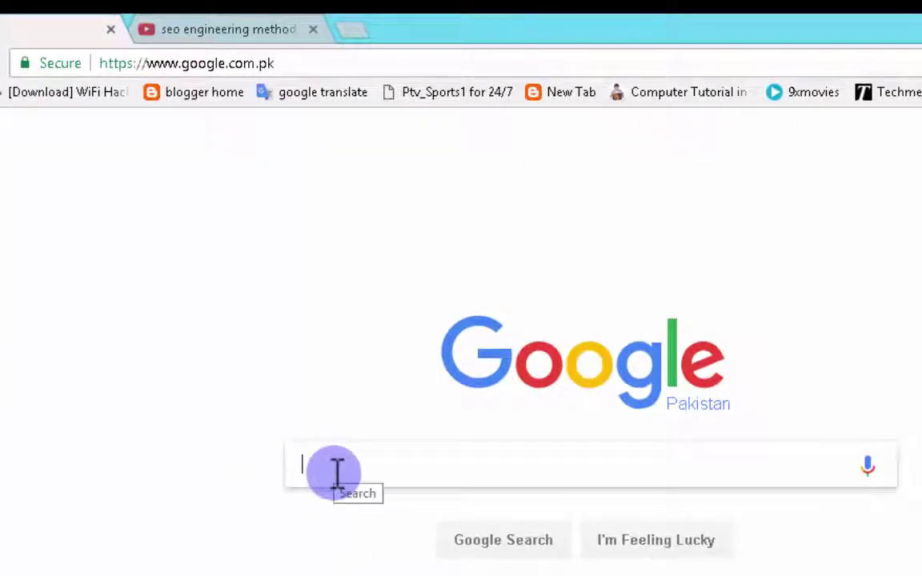
{"action": "type", "text": "input tools"}
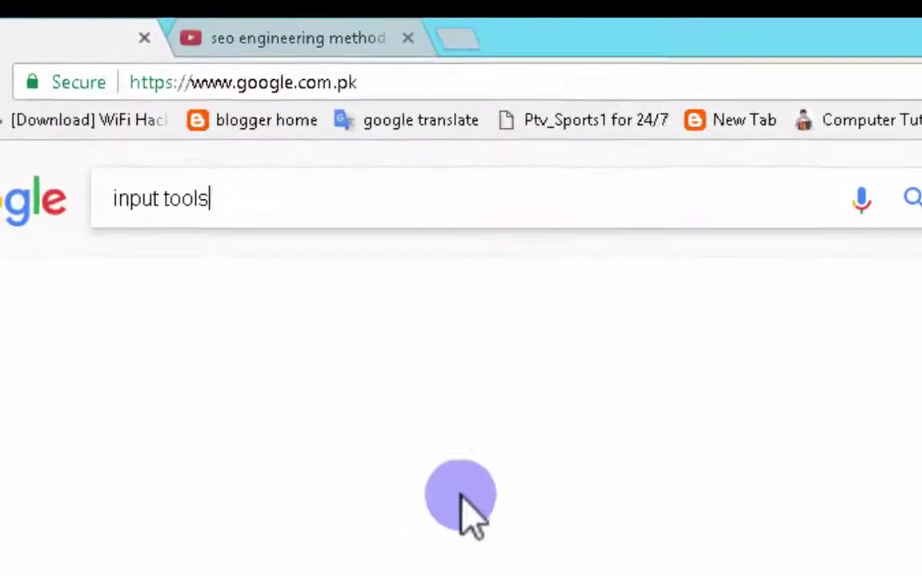
{"action": "key", "text": "Return"}
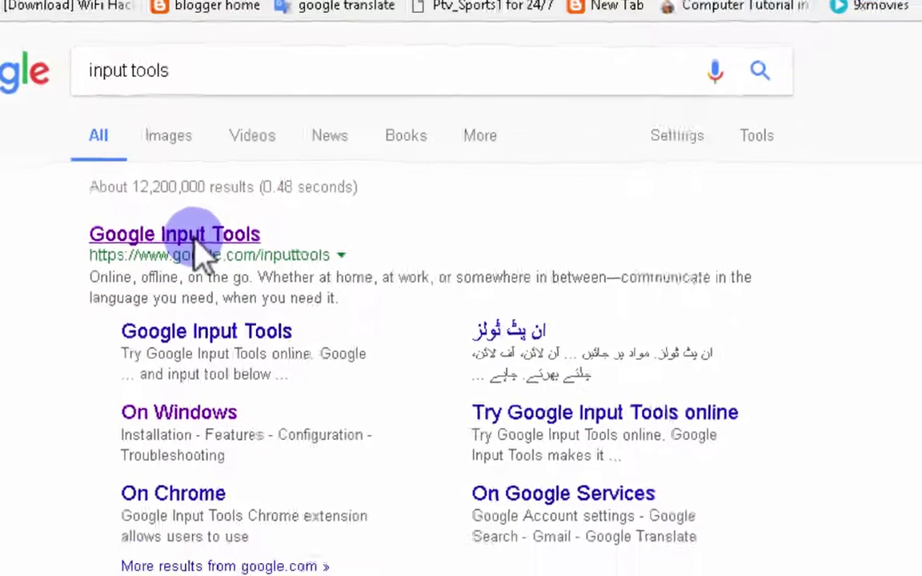
Find Choose your languages on the Google Input Tools site and pick the InputToolsSetup installer.
{"action": "left_click", "coordinate": [196, 236]}
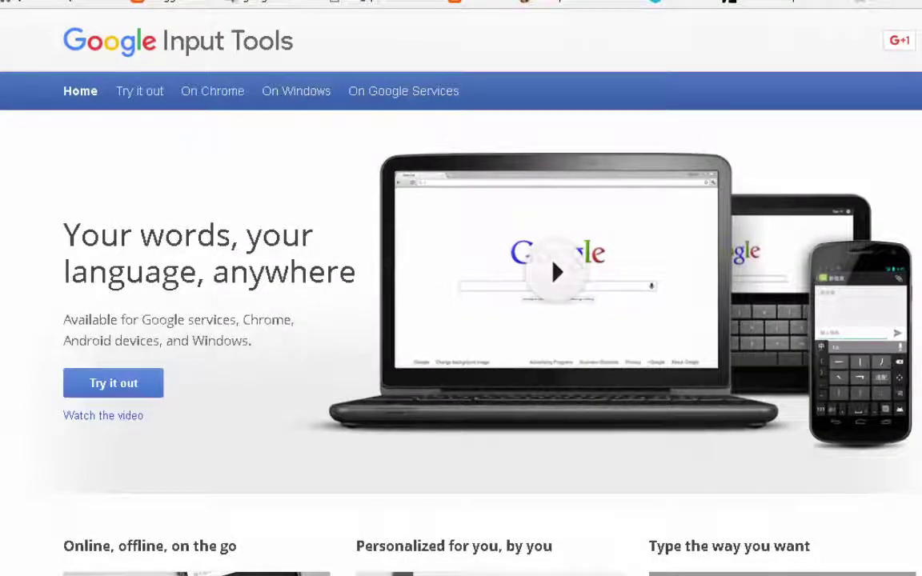
{"action": "scroll", "coordinate": [461, 288], "scroll_direction": "down", "scroll_amount": 1}
{"action": "scroll", "coordinate": [544, 224], "scroll_direction": "down", "scroll_amount": 3}
{"action": "scroll", "coordinate": [544, 224], "scroll_direction": "up", "scroll_amount": 4}
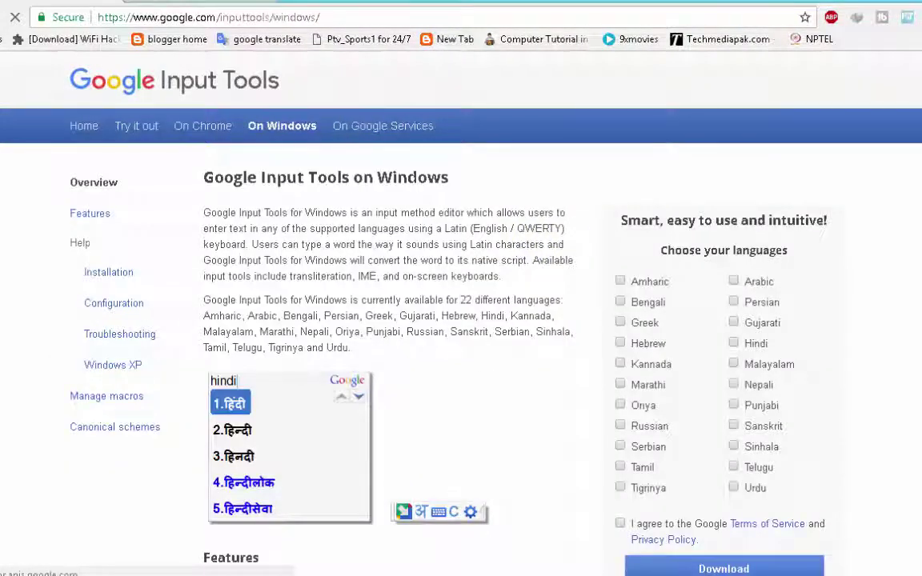
{"action": "scroll", "coordinate": [460, 320], "scroll_direction": "down", "scroll_amount": 2}
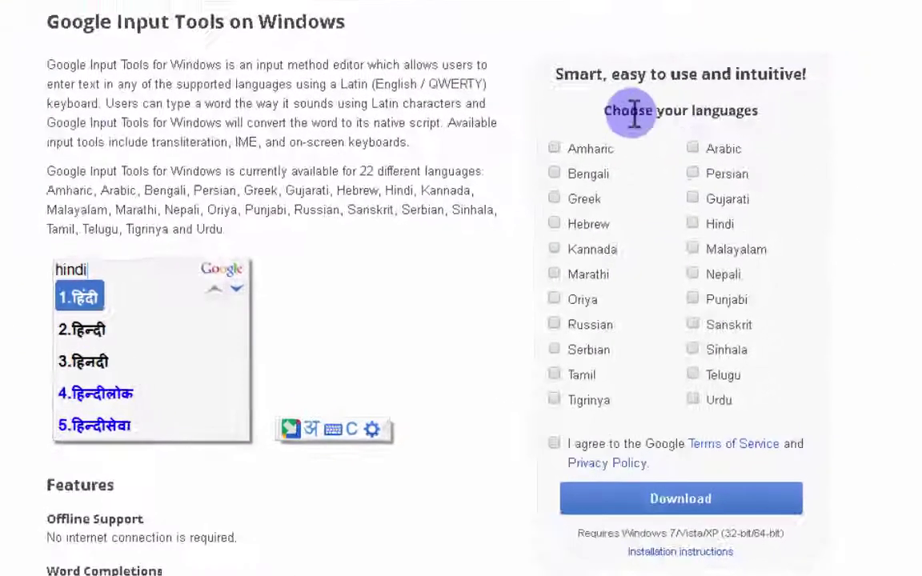
{"action": "left_click_drag", "start_coordinate": [667, 143], "coordinate": [788, 142]}
{"action": "left_click", "coordinate": [814, 132]}
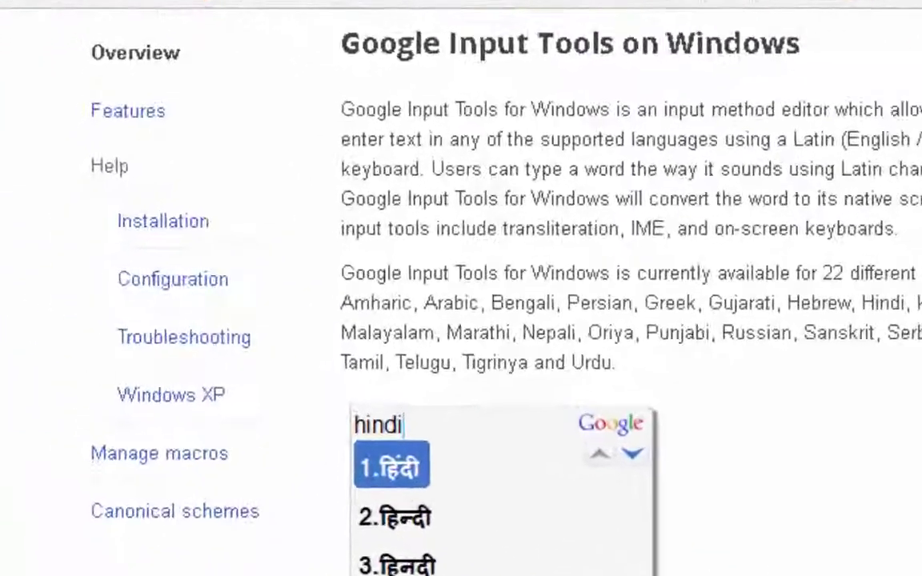
{"action": "left_click", "coordinate": [336, 192]}
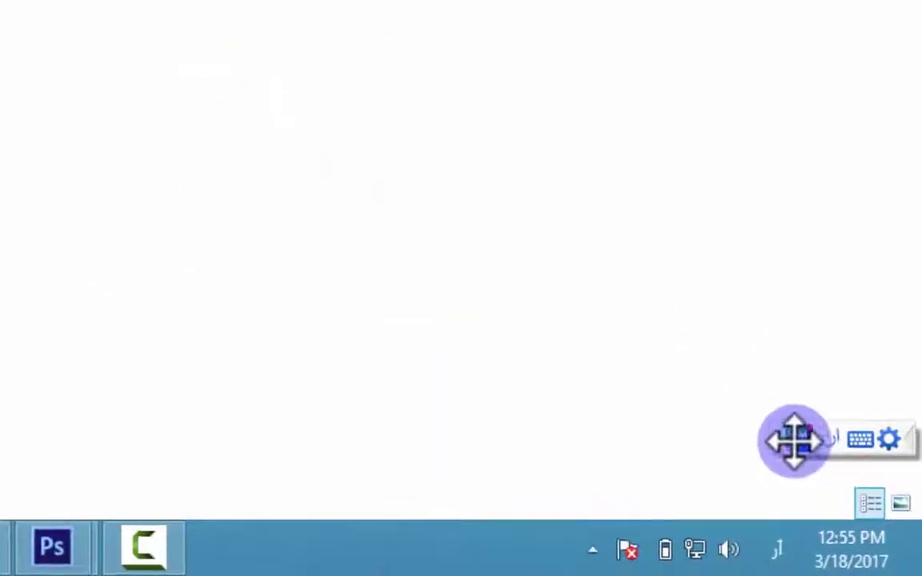
Move the Input Tools toolbar beside the taskbar and show the input language list.
{"action": "mouse_move", "coordinate": [799, 442]}
{"action": "left_mouse_down"}
{"action": "mouse_move", "coordinate": [696, 480]}
{"action": "mouse_move", "coordinate": [705, 496]}
{"action": "left_mouse_up"}
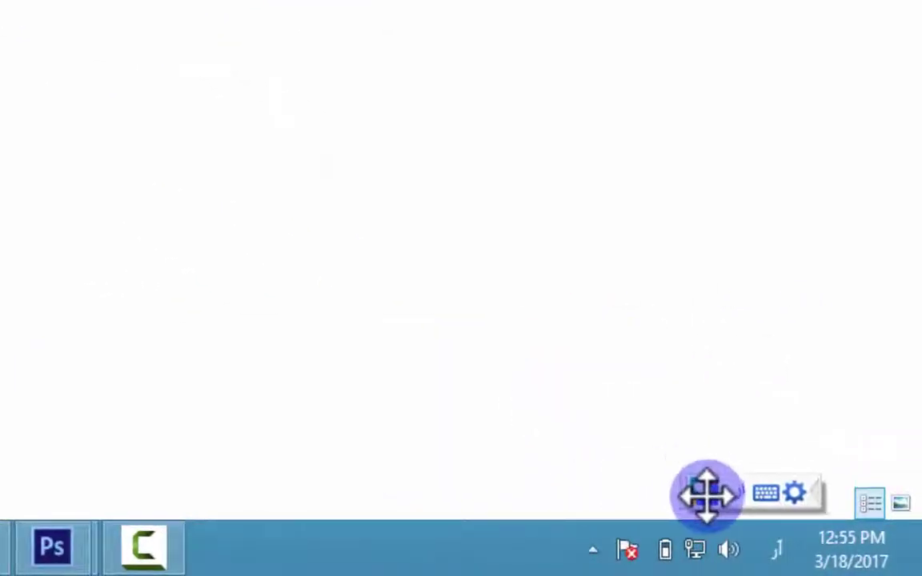
{"action": "left_click", "coordinate": [776, 549]}
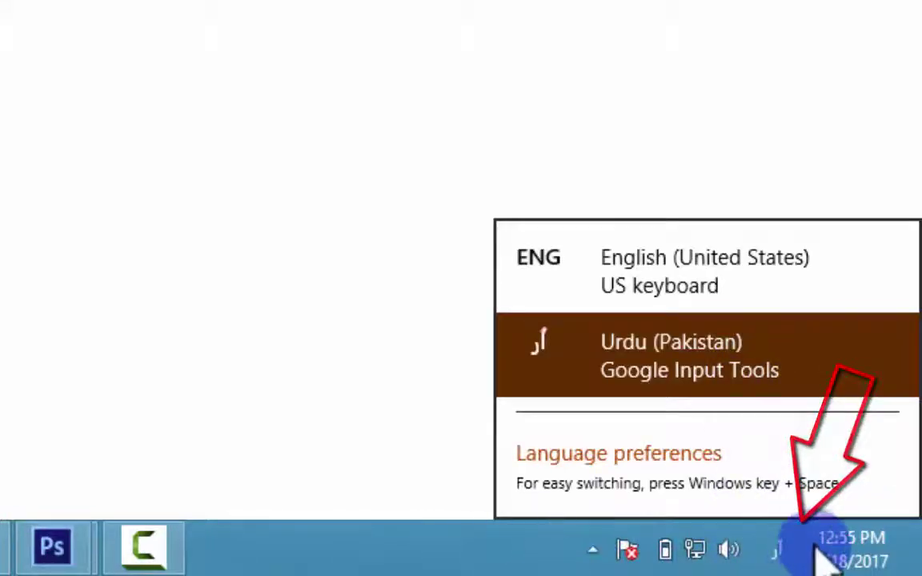
{"action": "left_click", "coordinate": [780, 551]}
{"action": "left_click", "coordinate": [780, 551]}
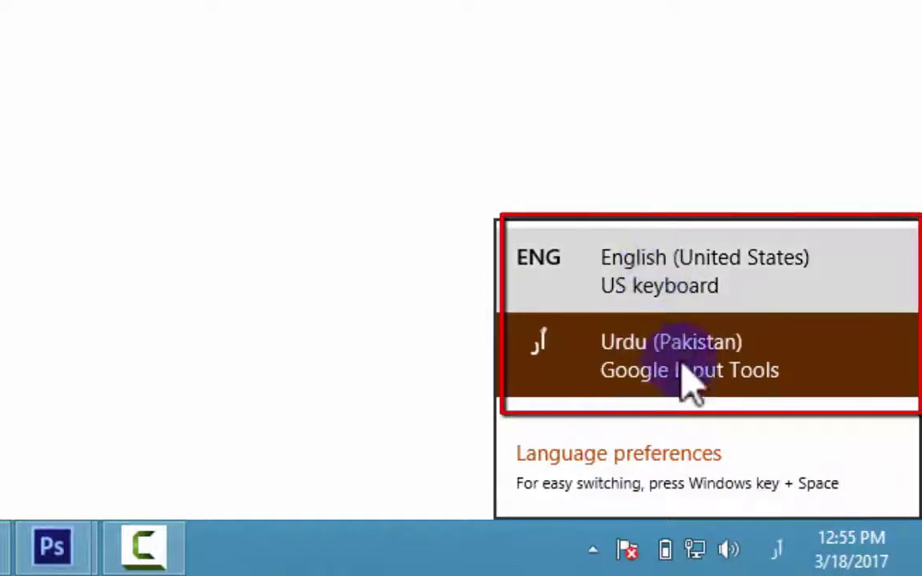
Set input to English and finish the word 'kya' in Untitled-1.
{"action": "left_click", "coordinate": [720, 308]}
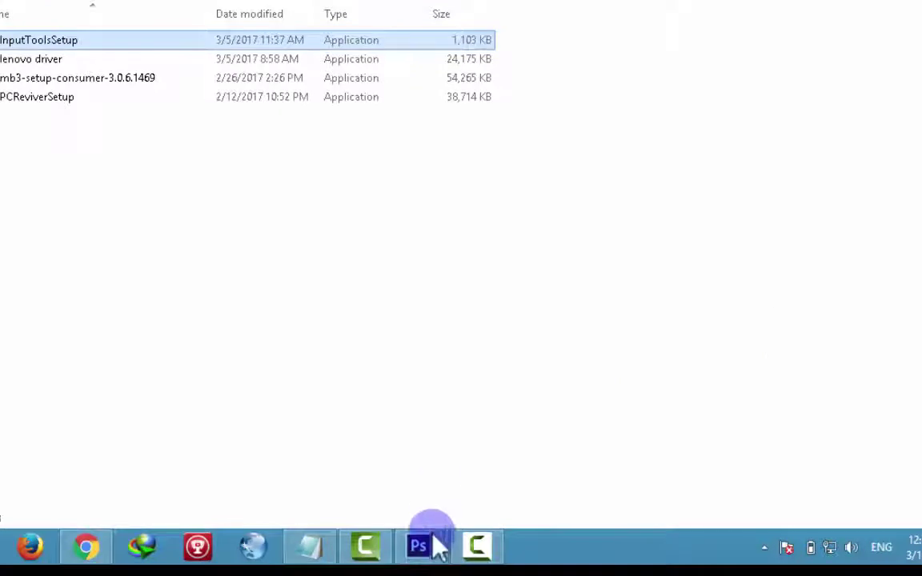
{"action": "left_click", "coordinate": [439, 548]}
{"action": "left_click", "coordinate": [512, 464]}
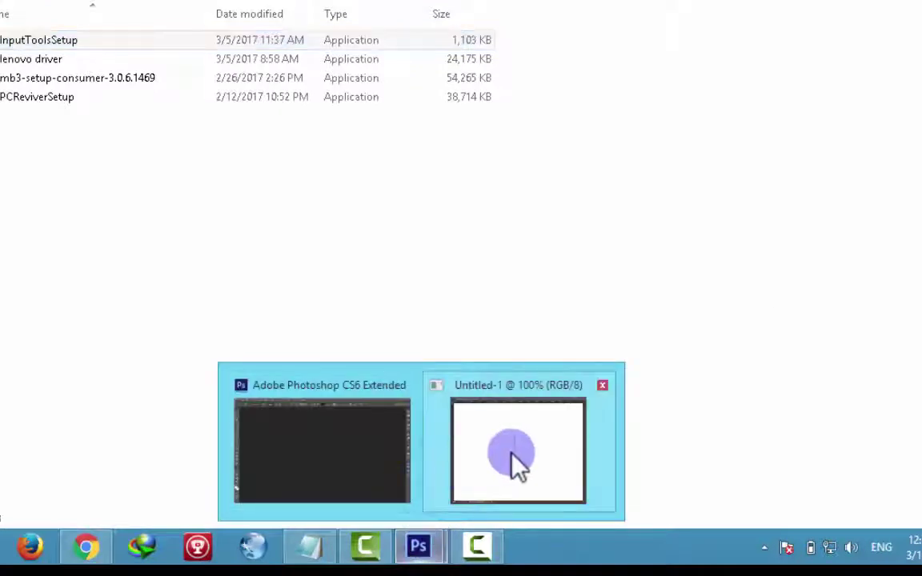
{"action": "type", "text": "ya"}
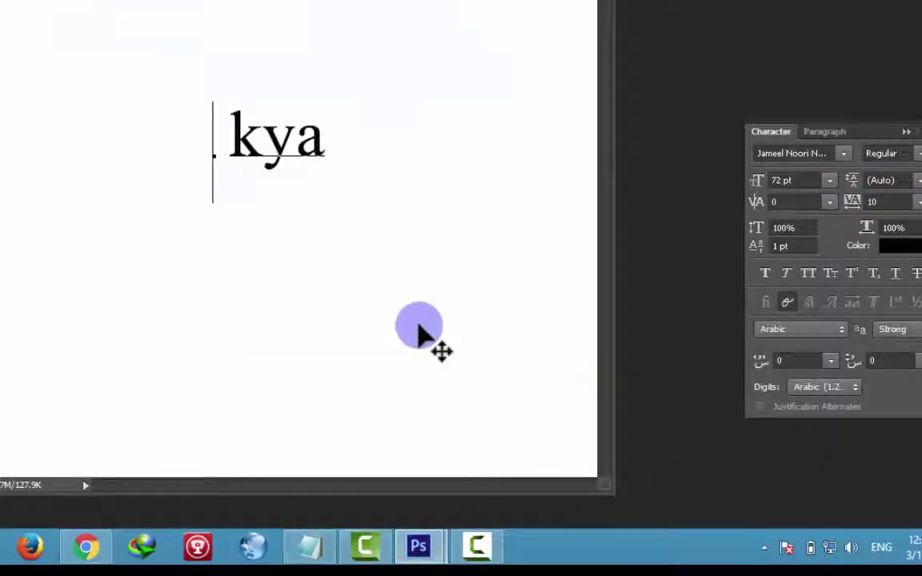
Switch input to Urdu Google Input Tools and add the Urdu words کیا and حل.
{"action": "left_click", "coordinate": [880, 550]}
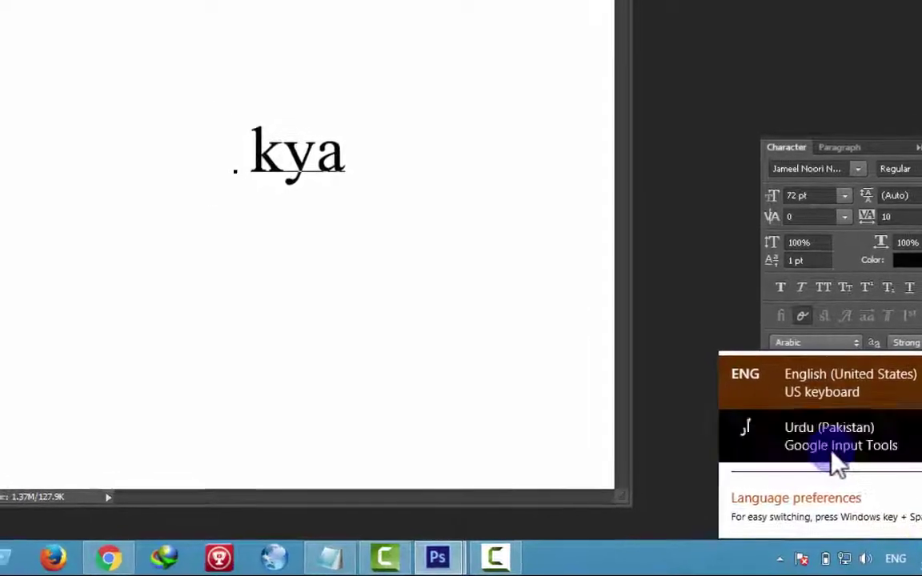
{"action": "left_click", "coordinate": [836, 462]}
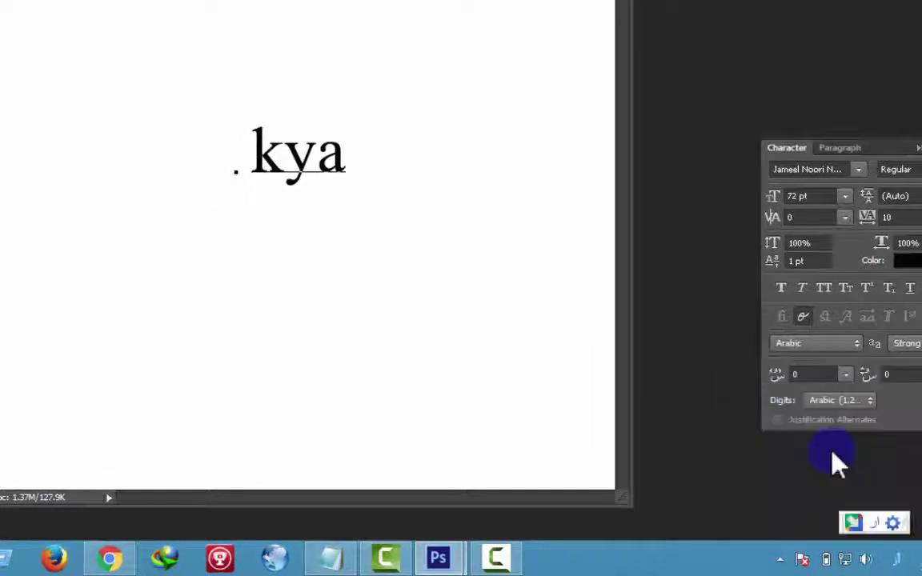
{"action": "left_click", "coordinate": [273, 246]}
{"action": "type", "text": "kya"}
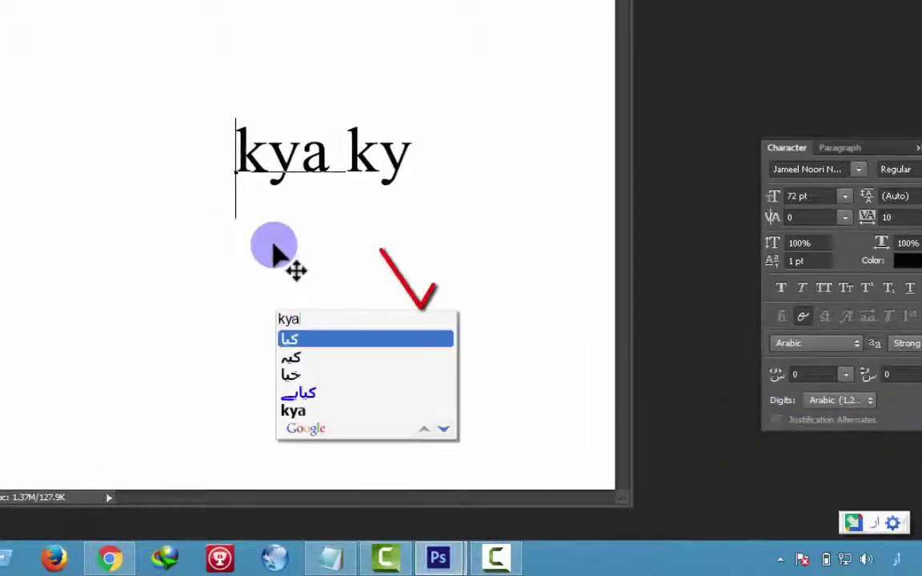
{"action": "key", "text": "space"}
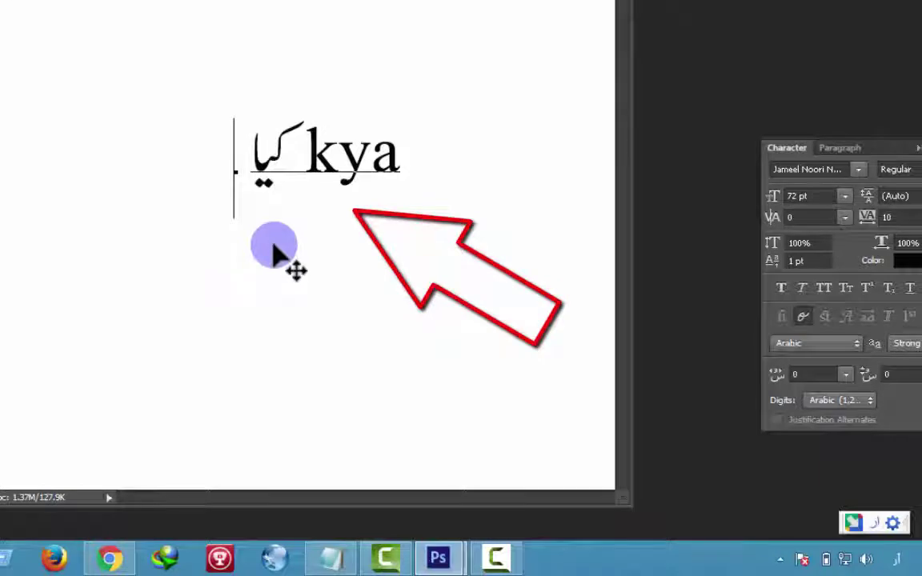
{"action": "type", "text": "hal"}
{"action": "key", "text": "space"}
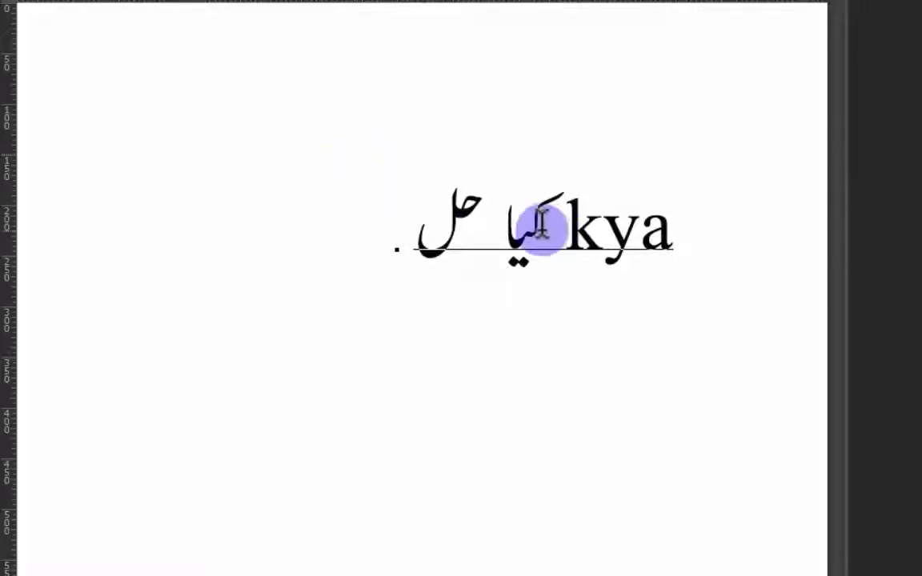
Apply Microsoft Uighur, Nafees and other Arabic fonts to the Urdu words کیا حل.
{"action": "left_click_drag", "start_coordinate": [538, 228], "coordinate": [400, 228]}
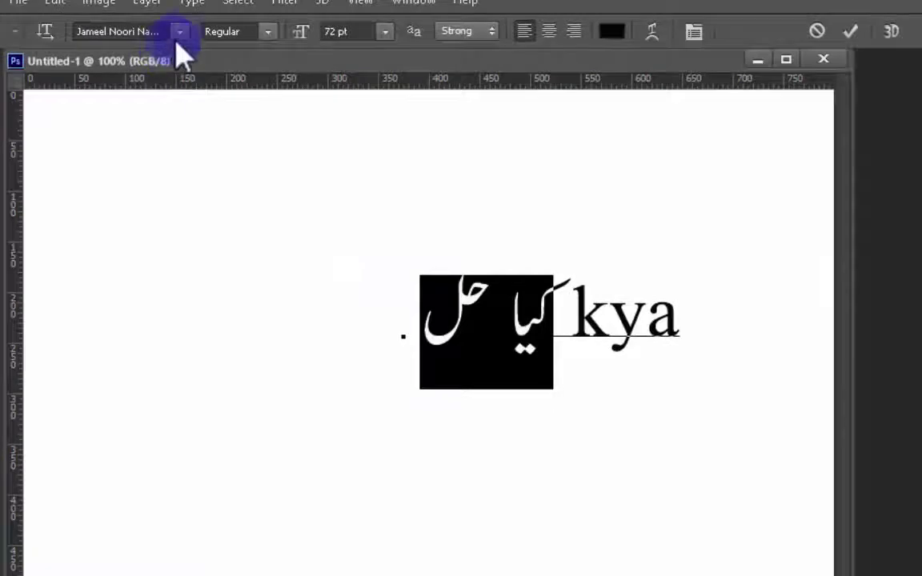
{"action": "left_click", "coordinate": [182, 32]}
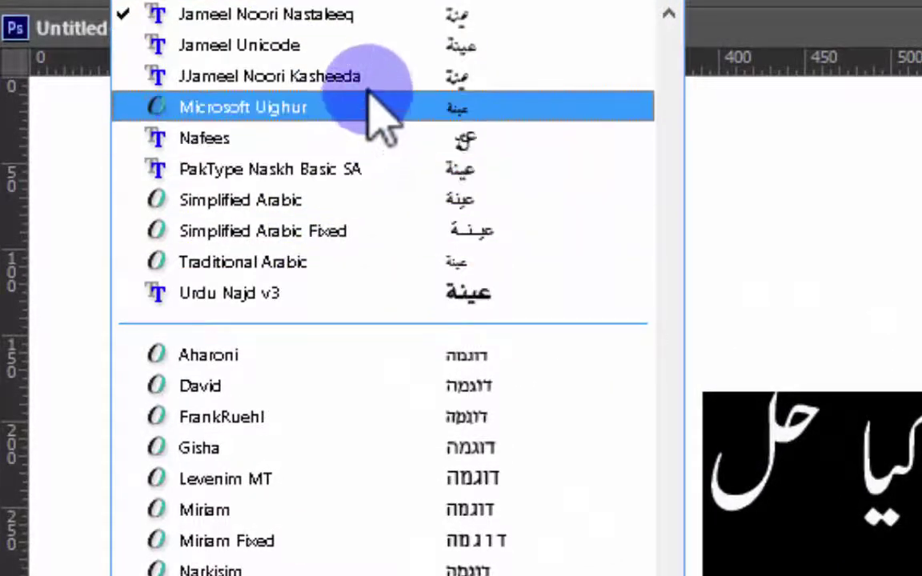
{"action": "left_click", "coordinate": [376, 104]}
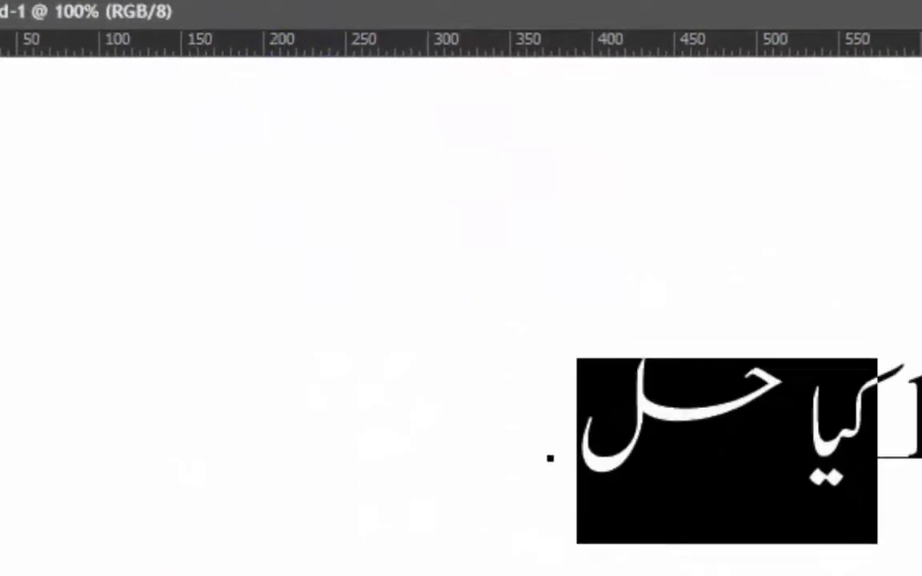
{"action": "left_click", "coordinate": [186, 6]}
{"action": "left_click", "coordinate": [181, 58]}
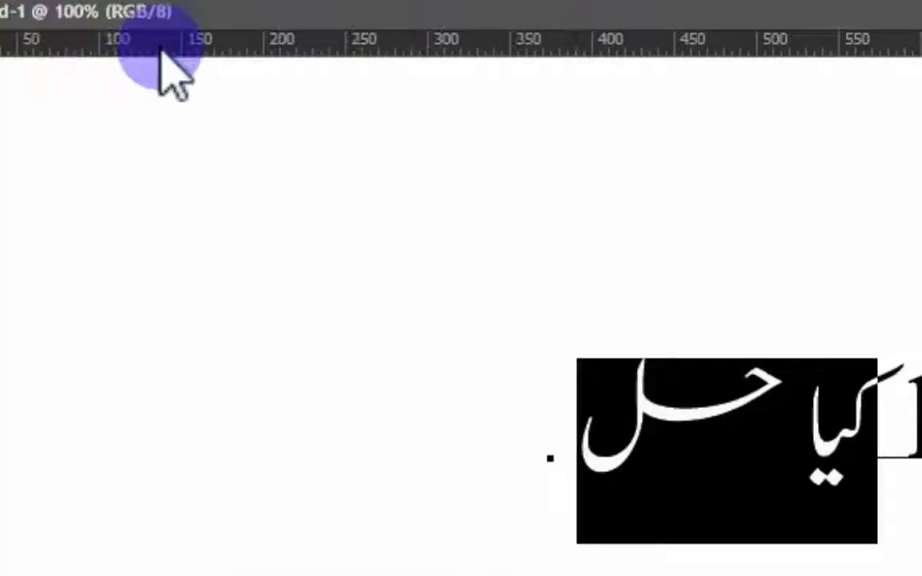
{"action": "left_click", "coordinate": [189, 5]}
{"action": "left_click", "coordinate": [200, 6]}
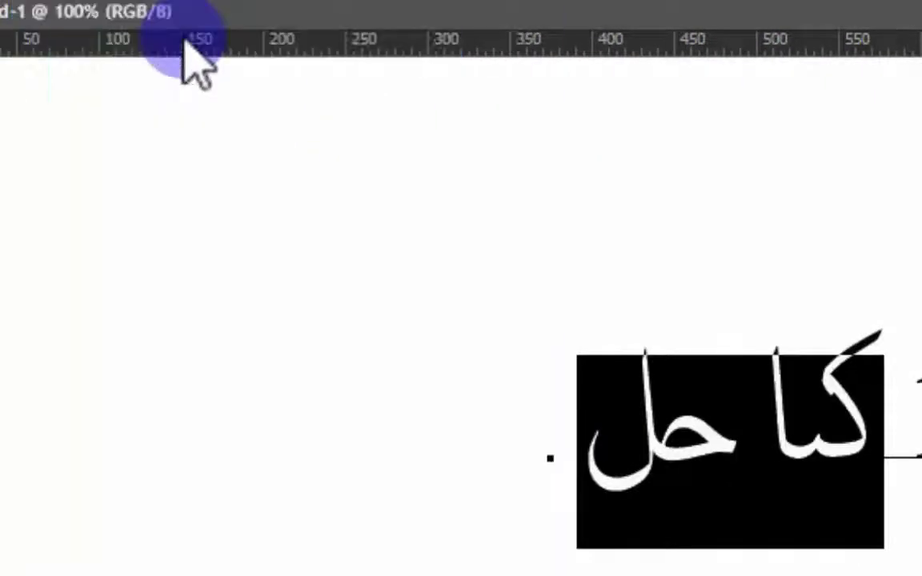
{"action": "left_click", "coordinate": [164, 4]}
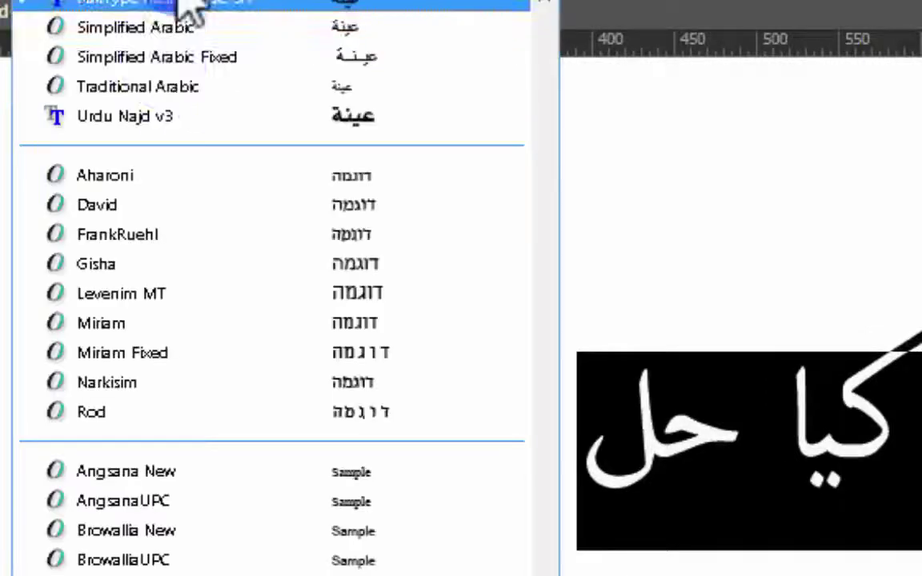
{"action": "left_click", "coordinate": [144, 10]}
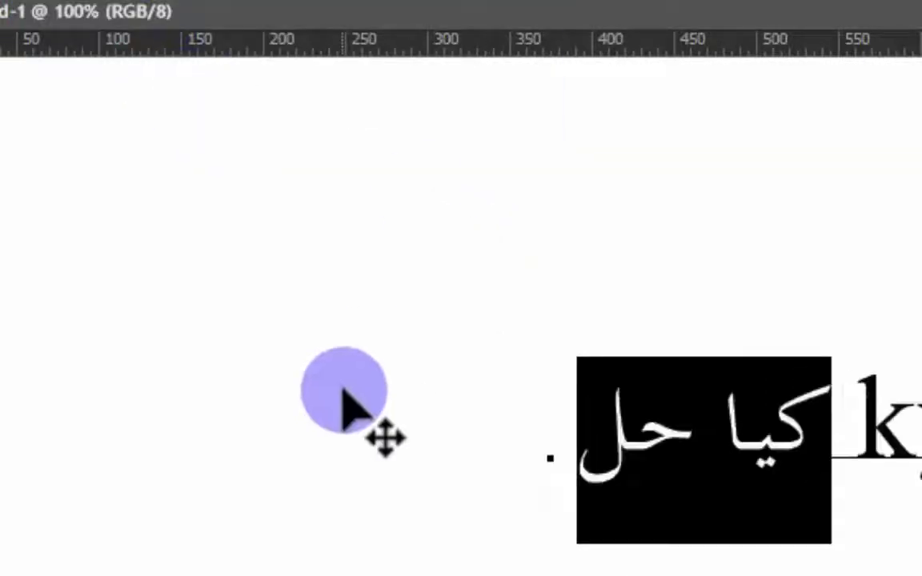
Deselect the restyled text, then select and deselect the word کیا.
{"action": "left_click", "coordinate": [464, 309]}
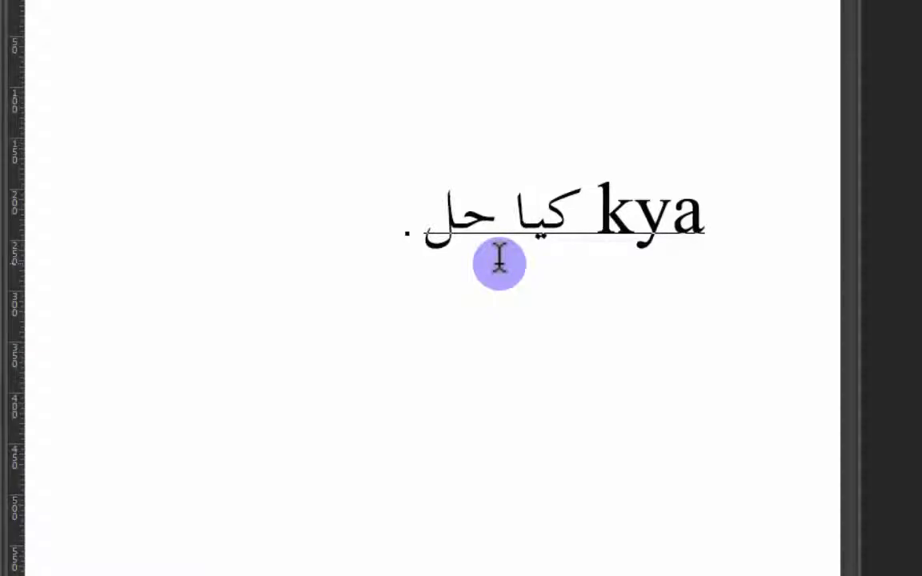
{"action": "left_click_drag", "start_coordinate": [597, 217], "coordinate": [472, 214]}
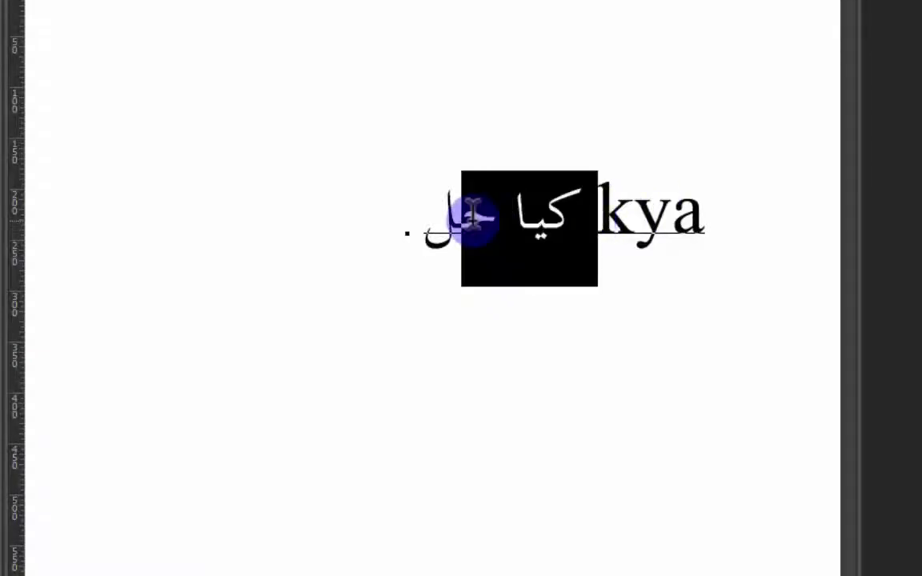
{"action": "left_click", "coordinate": [528, 222]}
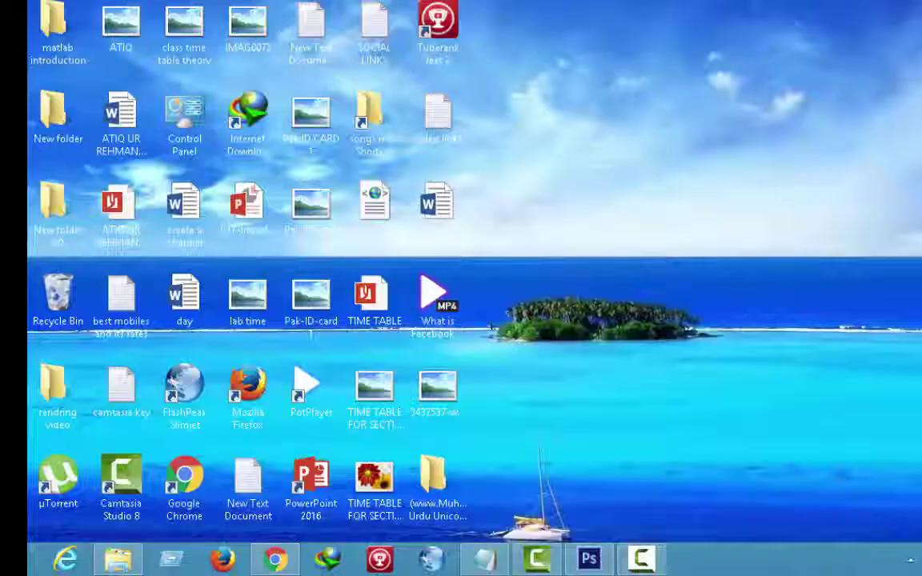
Bring up the Chrome window showing the YouTube channel's Videos page.
{"action": "left_click", "coordinate": [274, 558]}
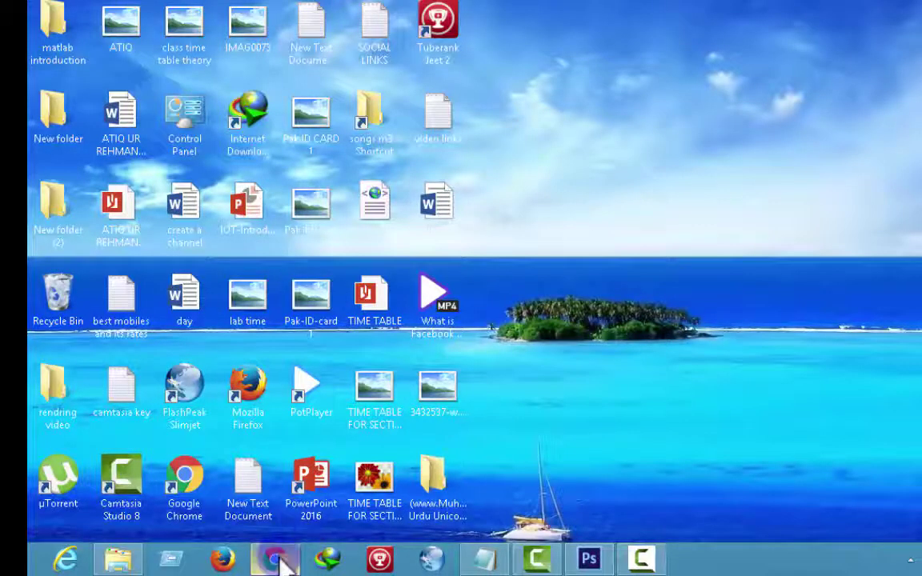